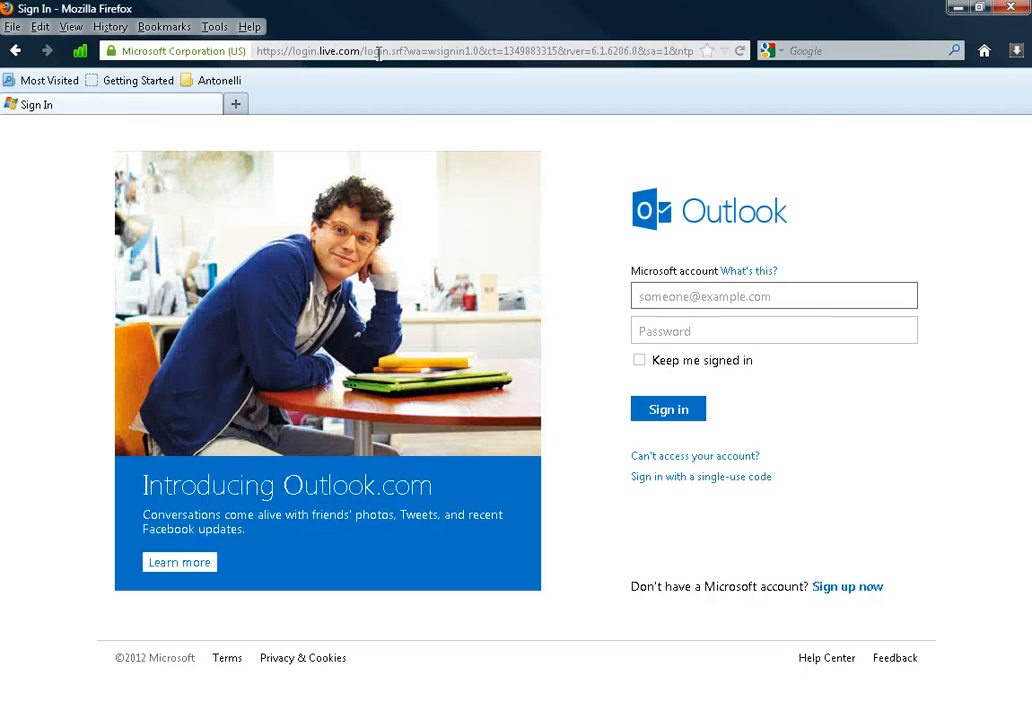
Step: Fill in the saved account e-mail address and re-enter the account password on the sign-in page
{"action": "type", "text": "da"}
{"action": "key", "text": "Down"}
{"action": "key", "text": "Tab"}
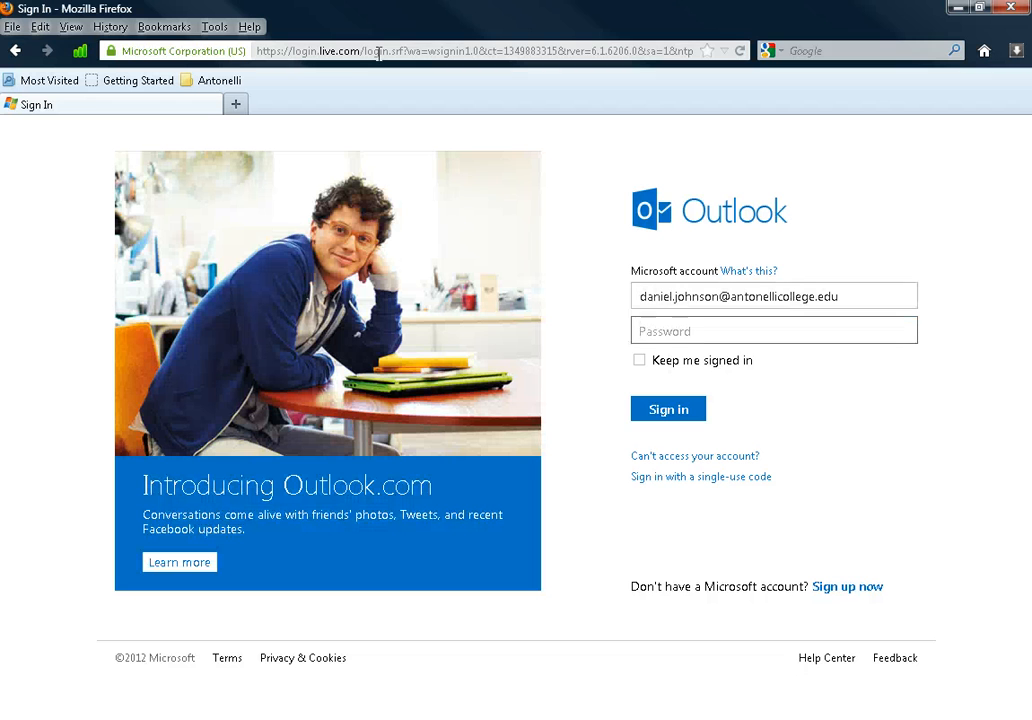
{"action": "type", "text": "•••••••••"}
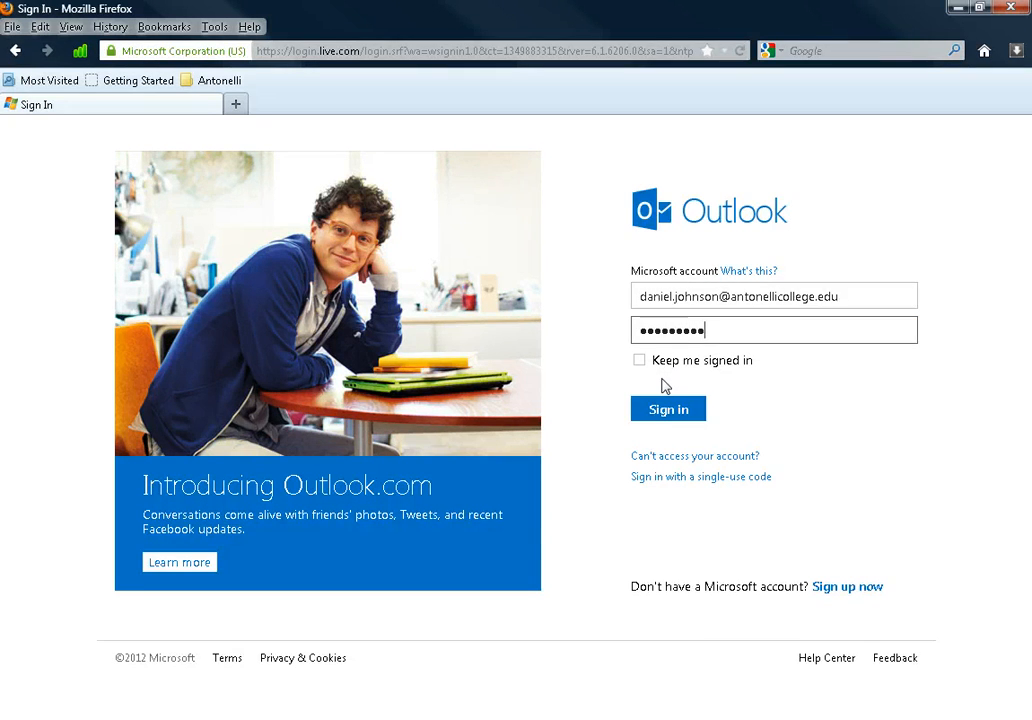
{"action": "key", "text": "BackSpace"}
{"action": "key", "text": "BackSpace"}
{"action": "key", "text": "BackSpace"}
{"action": "key", "text": "BackSpace"}
{"action": "key", "text": "BackSpace"}
{"action": "key", "text": "BackSpace"}
{"action": "key", "text": "BackSpace"}
{"action": "key", "text": "BackSpace"}
{"action": "type", "text": "•••••••••"}
Step: Sign in to the mail account and start a new message from the inbox
{"action": "left_click", "coordinate": [670, 412]}
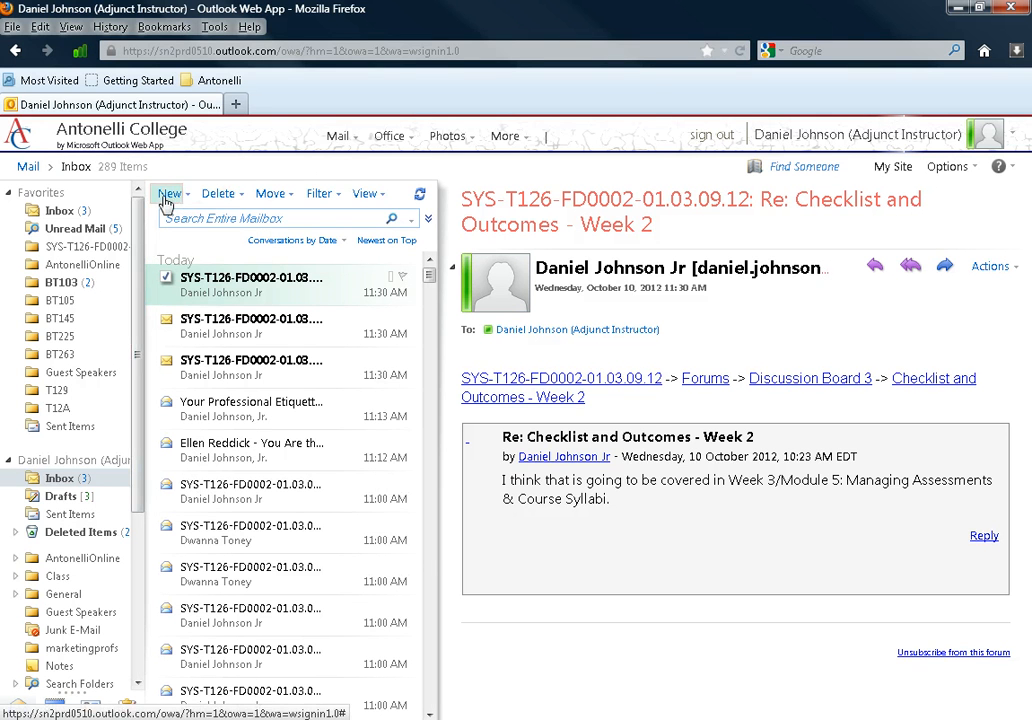
{"action": "left_click", "coordinate": [167, 196]}
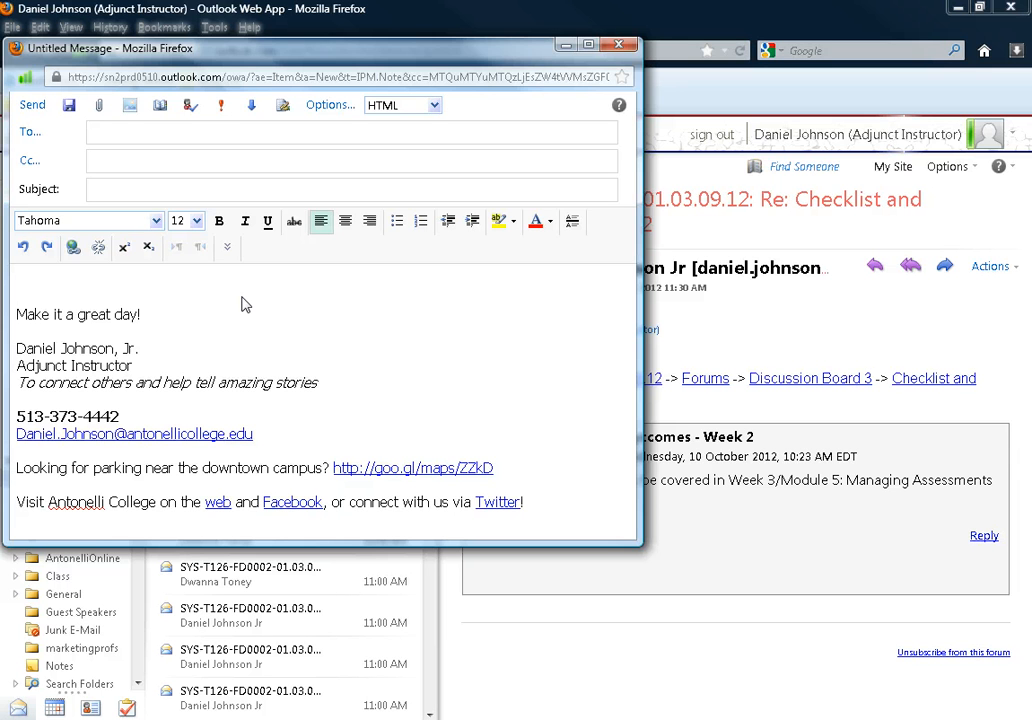
Step: Delete the default signature and address the draft to the recipient's e-mail address
{"action": "key", "text": "ctrl+a"}
{"action": "key", "text": "Delete"}
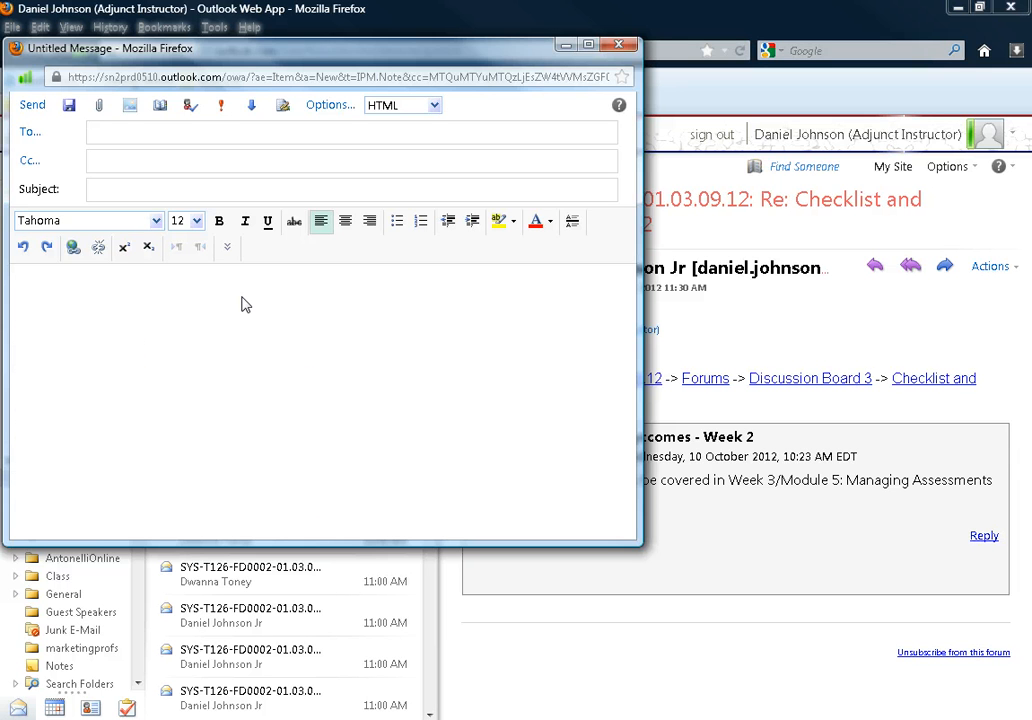
{"action": "left_click", "coordinate": [228, 136]}
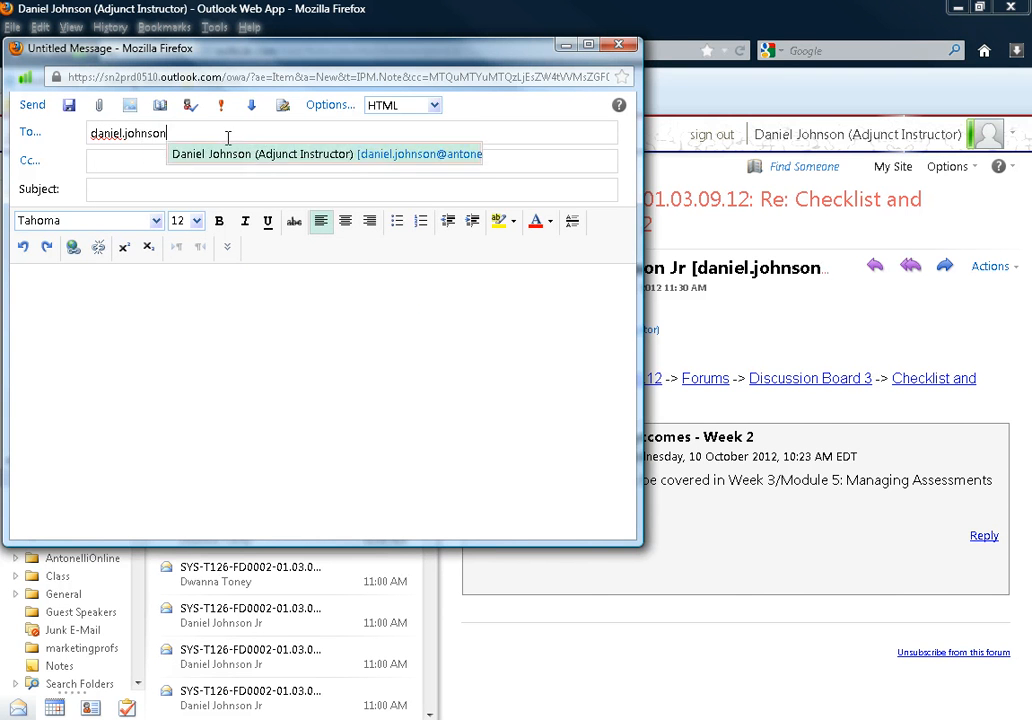
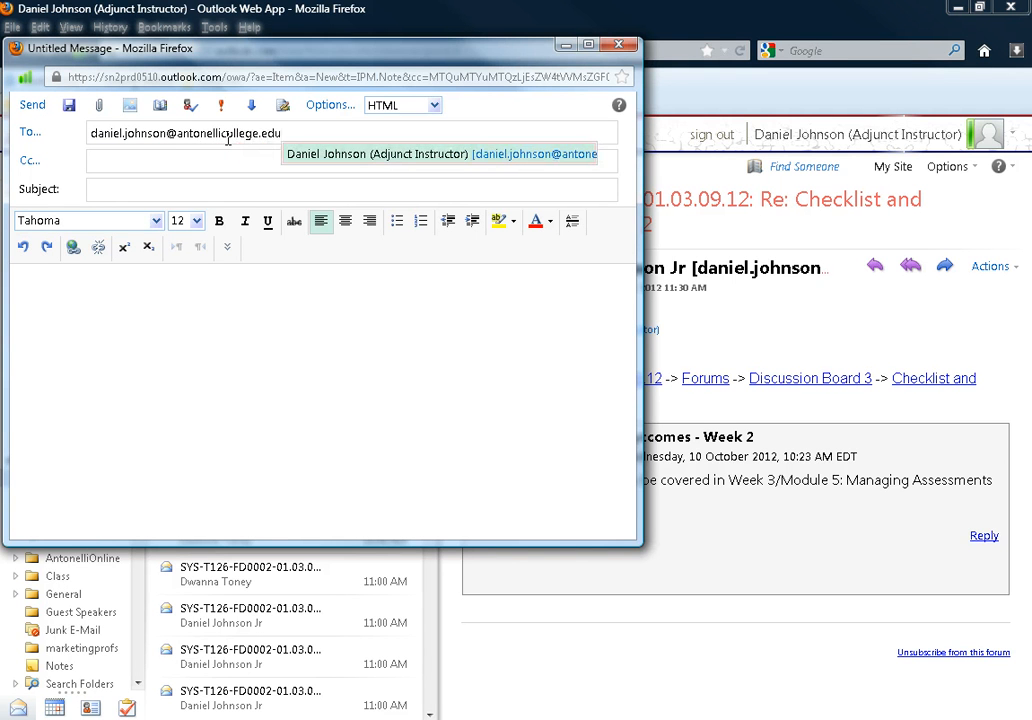
{"action": "key", "text": "Return"}
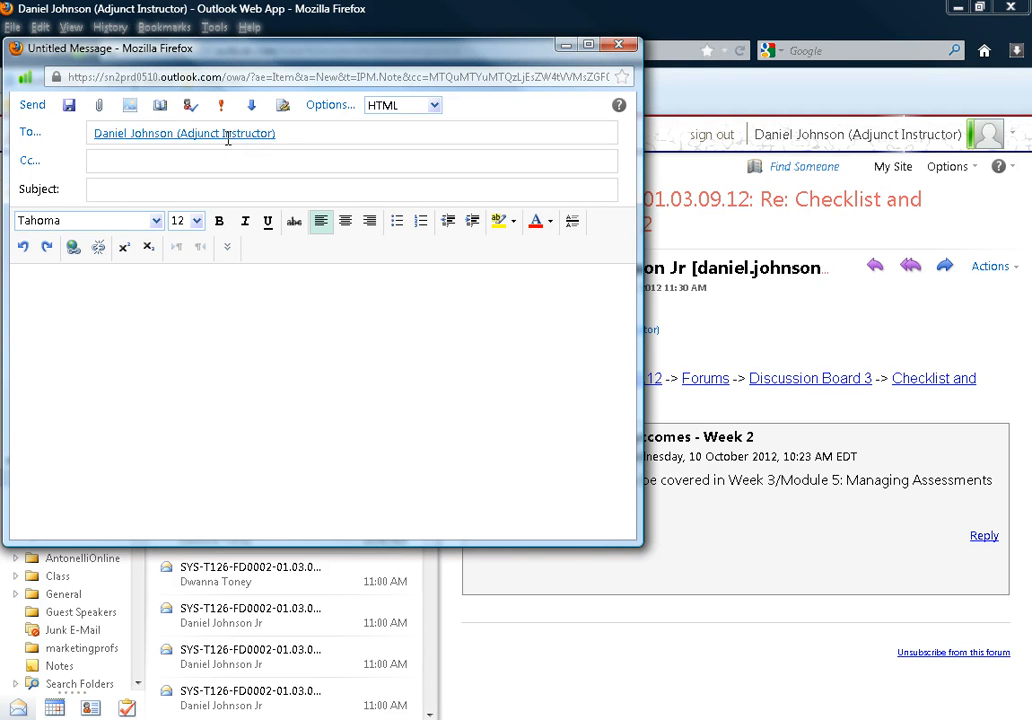
Step: Enter the résumé subject line ending '- as requested'
{"action": "key", "text": "Tab"}
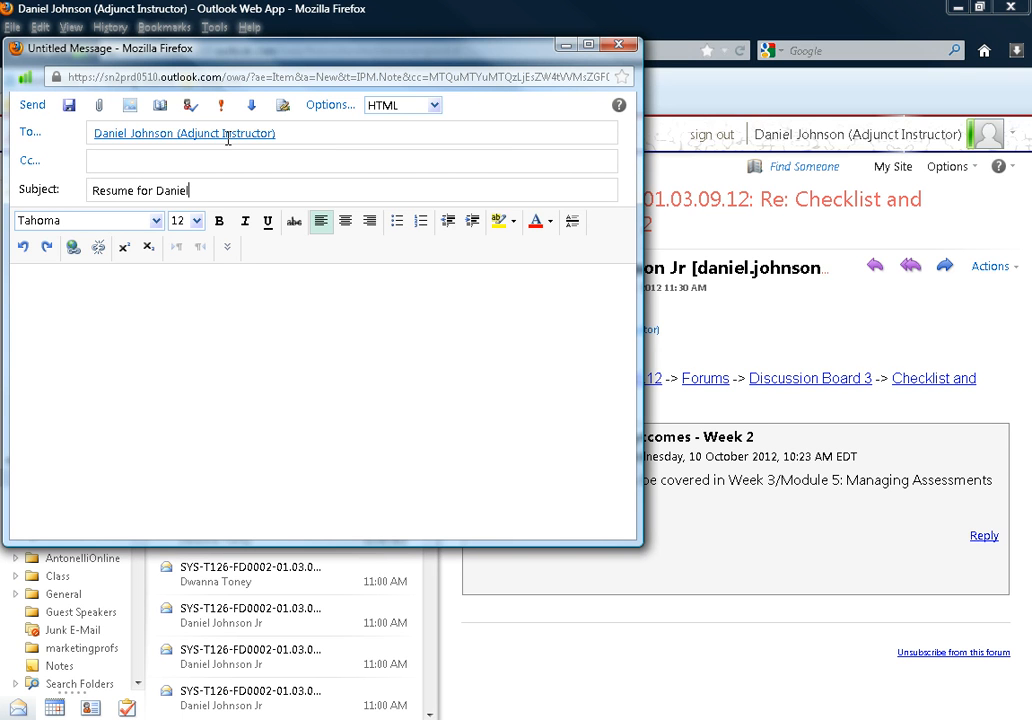
{"action": "key", "text": "Tab"}
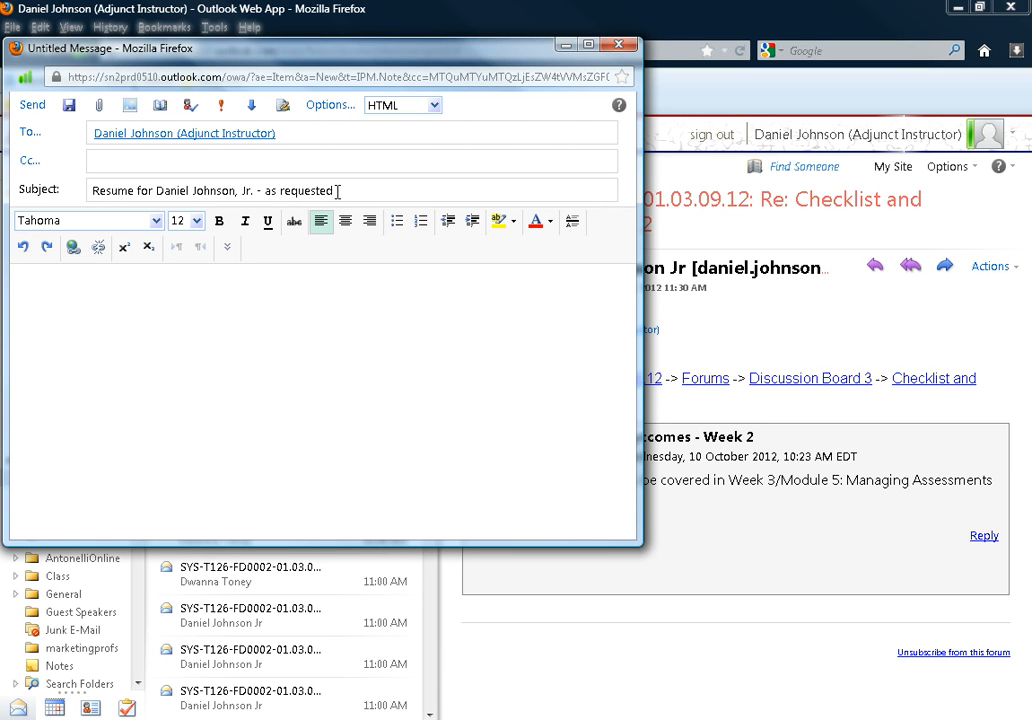
Step: Attach the 40 KB 2012 résumé .doc file, closing a second file picker unused
{"action": "left_click", "coordinate": [98, 110]}
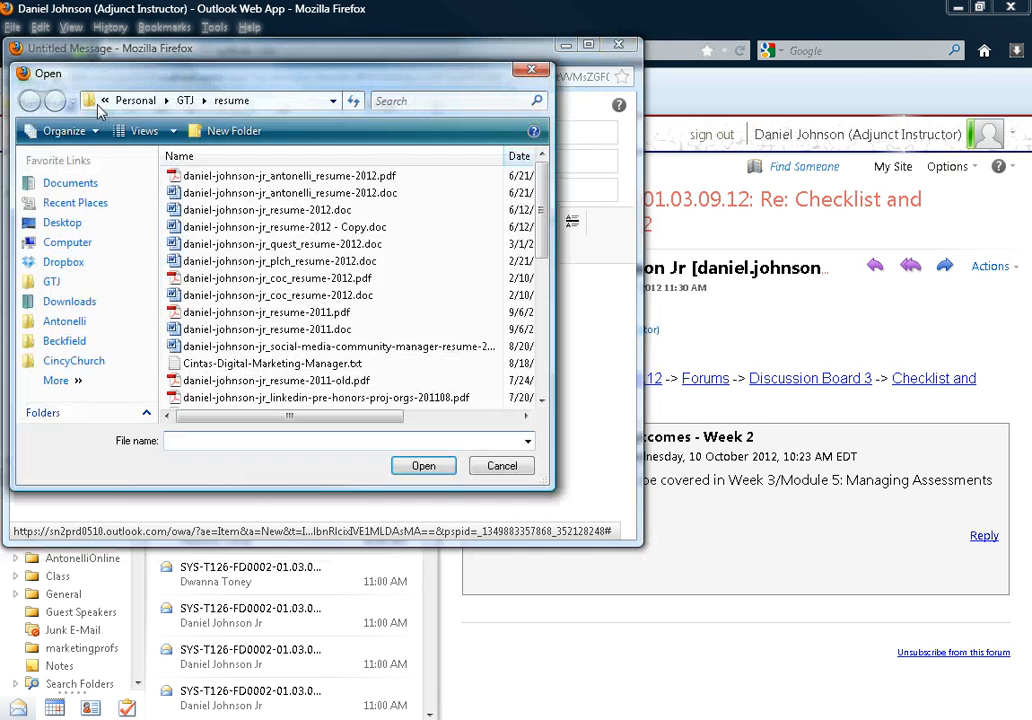
{"action": "left_click", "coordinate": [255, 210]}
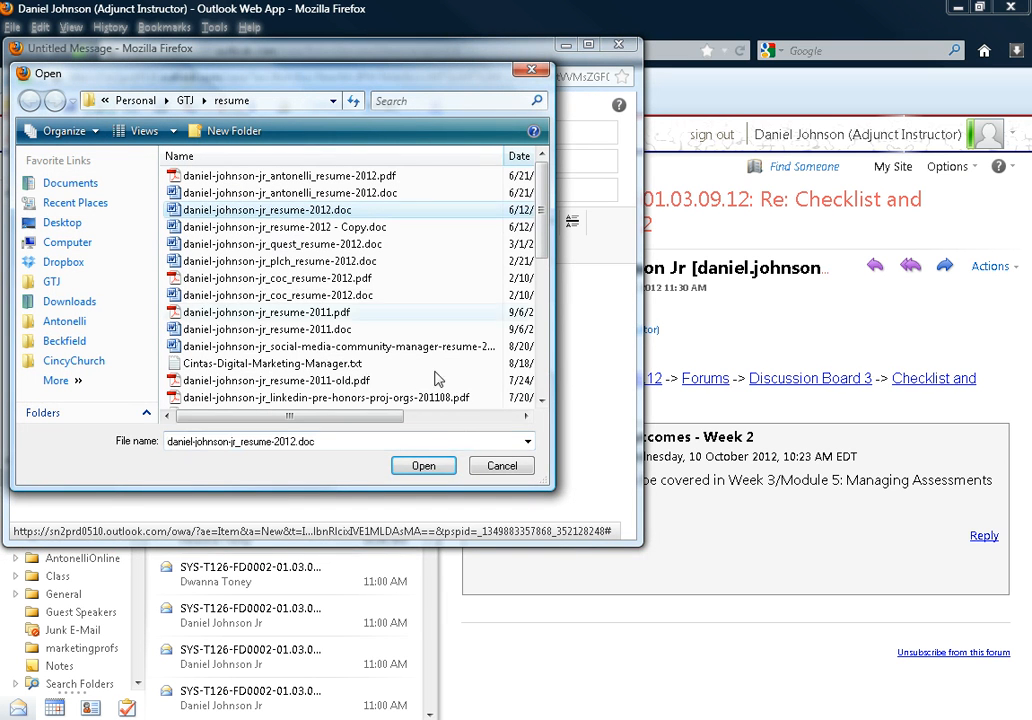
{"action": "left_click", "coordinate": [436, 468]}
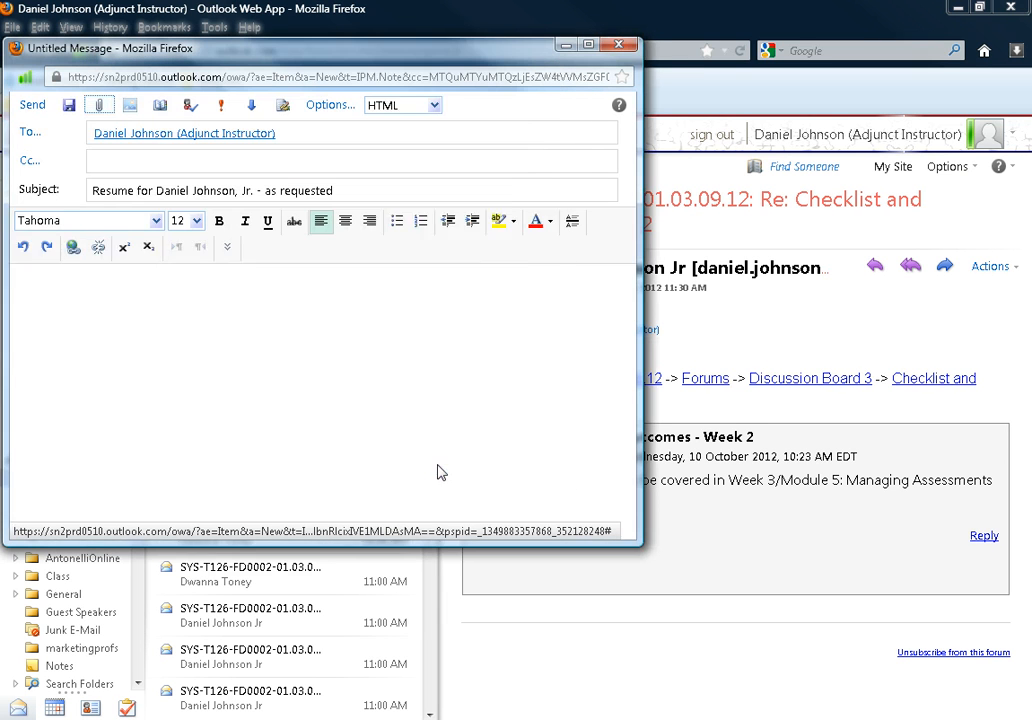
{"action": "left_click", "coordinate": [99, 108]}
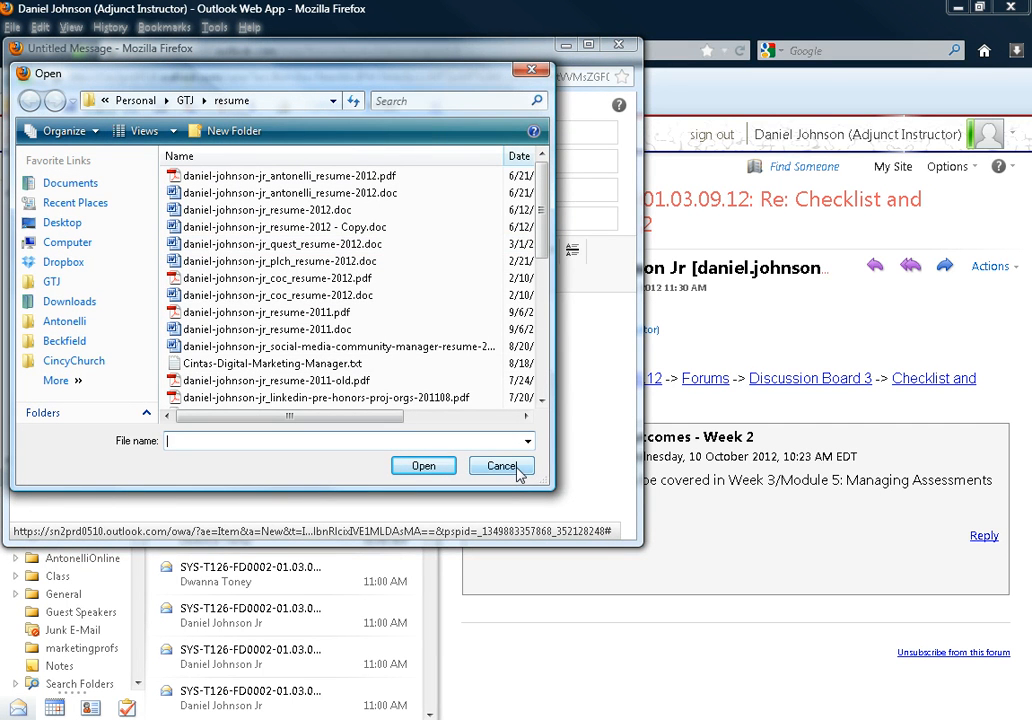
{"action": "left_click", "coordinate": [67, 242]}
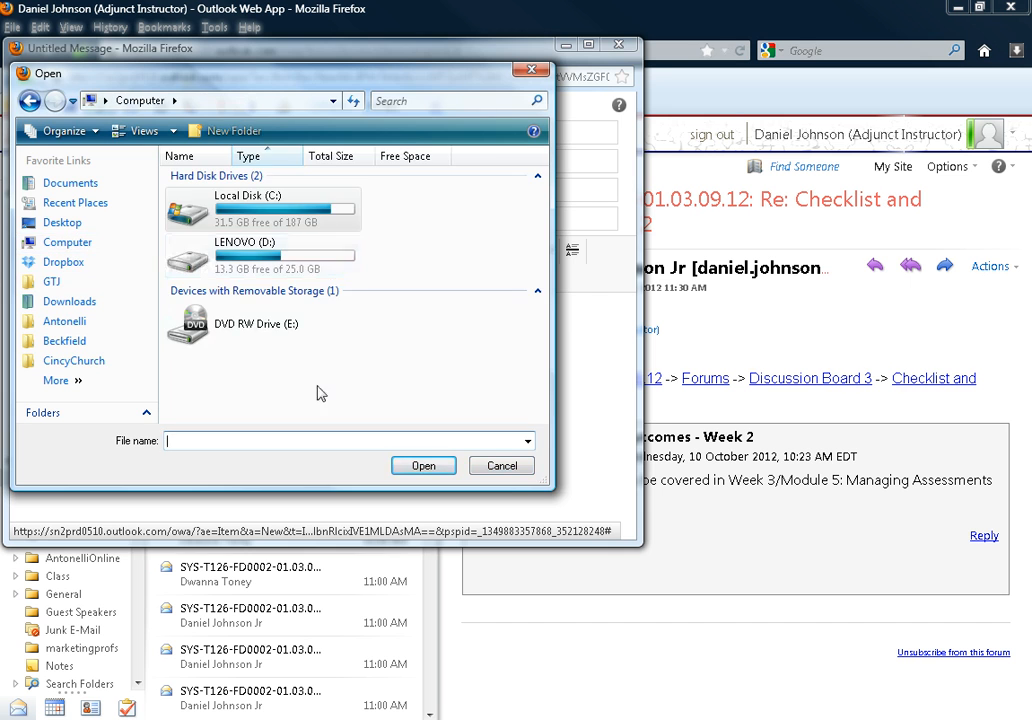
{"action": "left_click", "coordinate": [501, 469]}
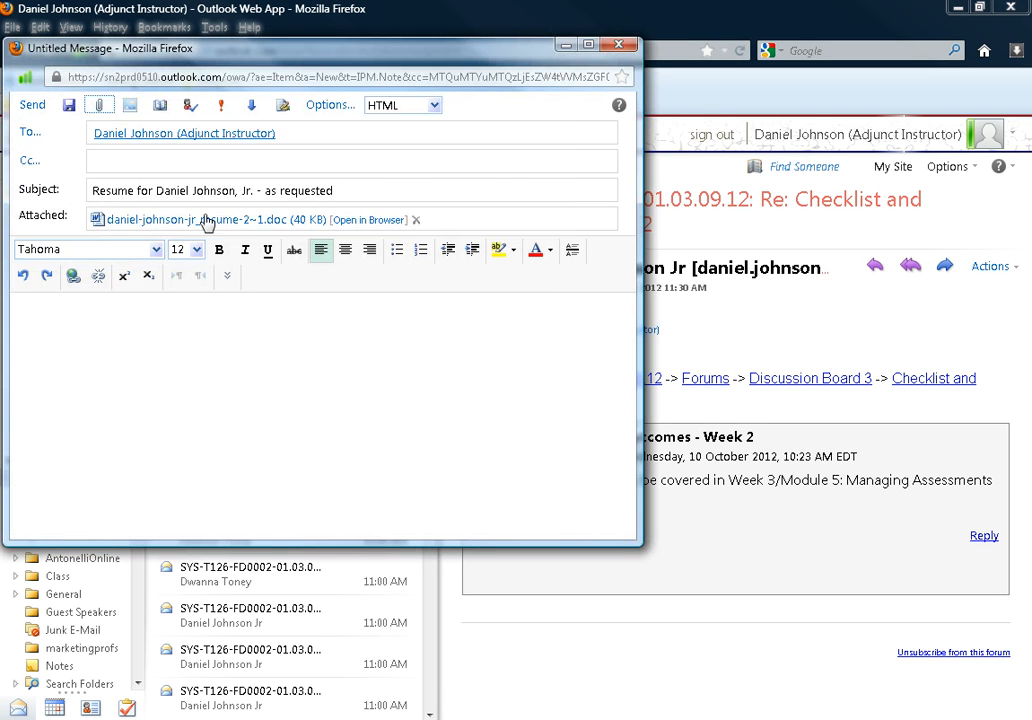
{"action": "left_click", "coordinate": [85, 355]}
Step: Type the greeting and the paragraph saying the requested résumé is being sent now
{"action": "type", "text": "Dear Mr"}
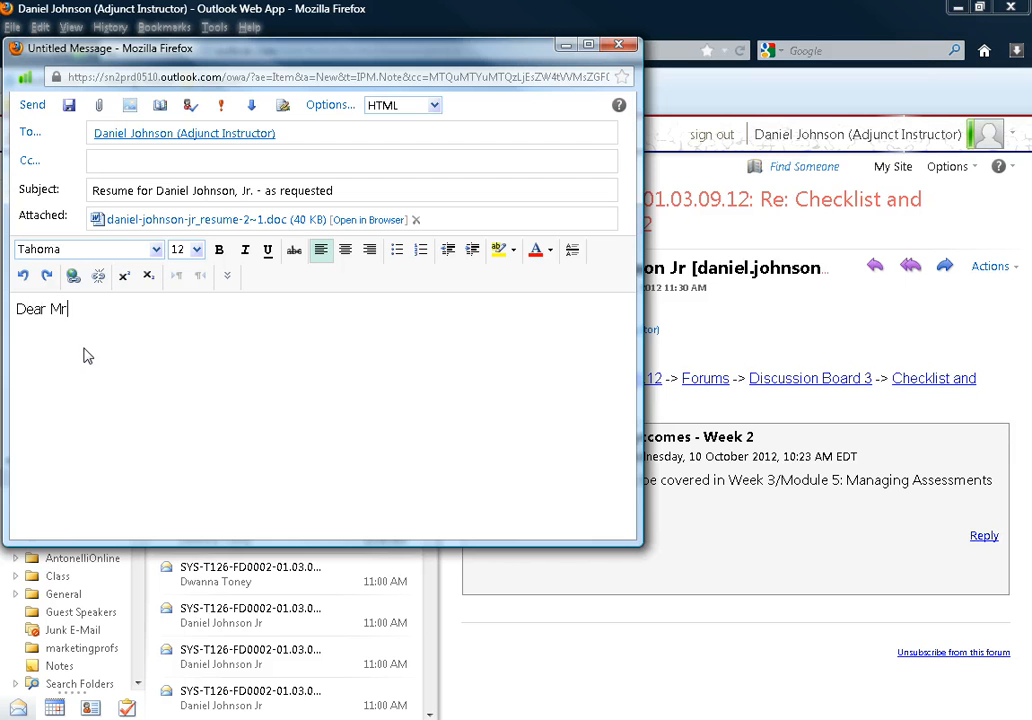
{"action": "type", "text": ". Johnson,"}
{"action": "key", "text": "Return"}
{"action": "key", "text": "Return"}
{"action": "type", "text": "In clas"}
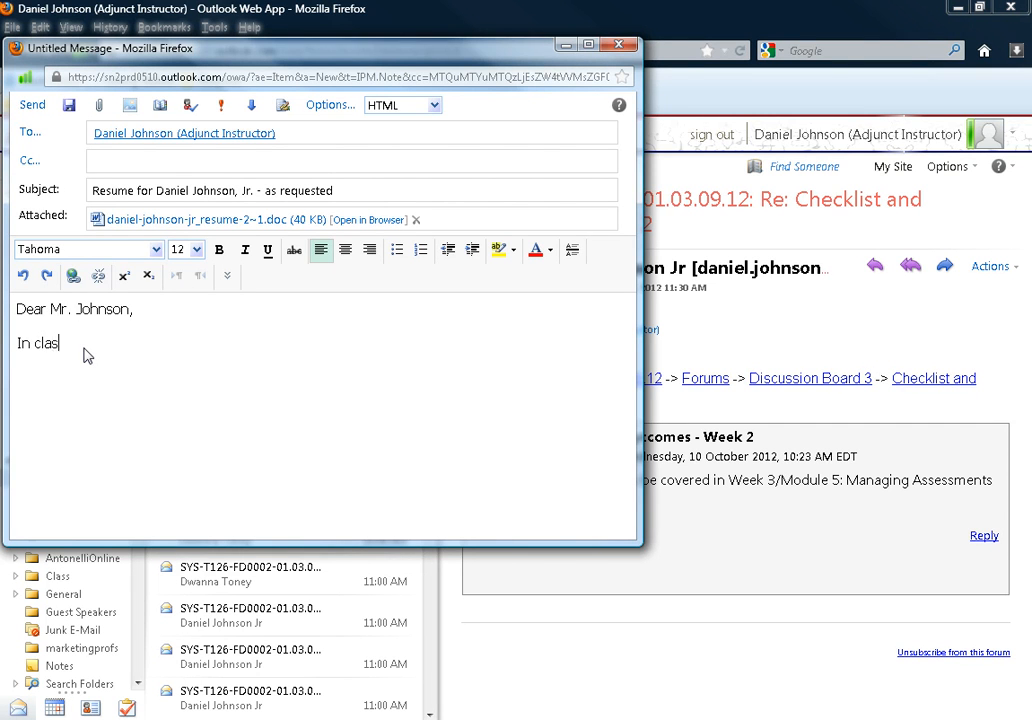
{"action": "type", "text": "s you asked me"}
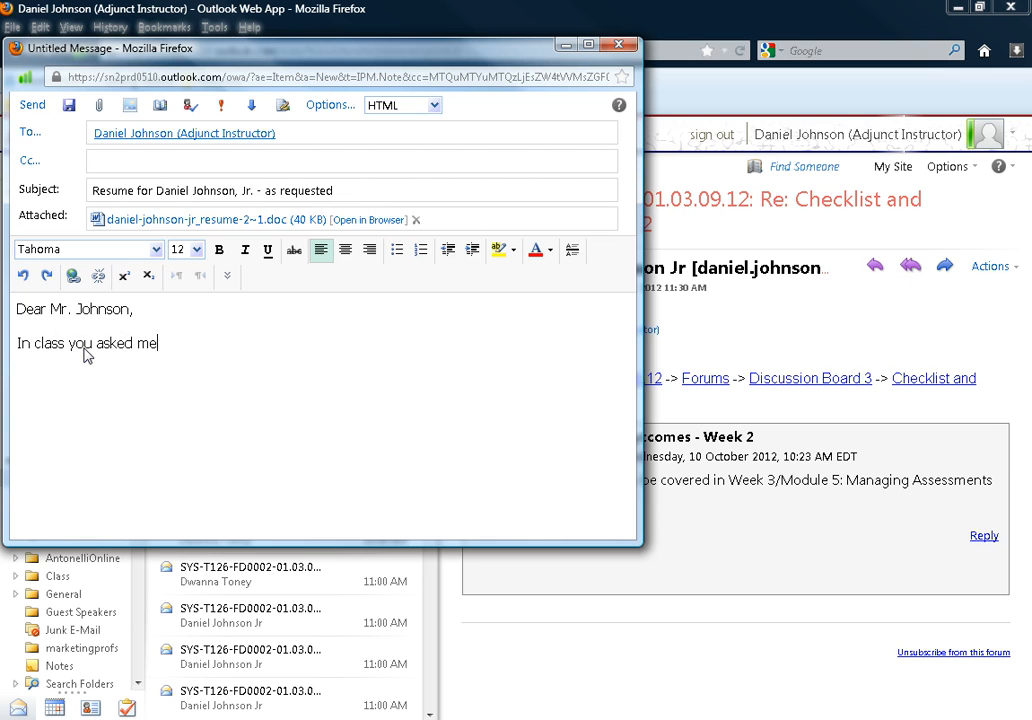
{"action": "type", "text": " to send you a c"}
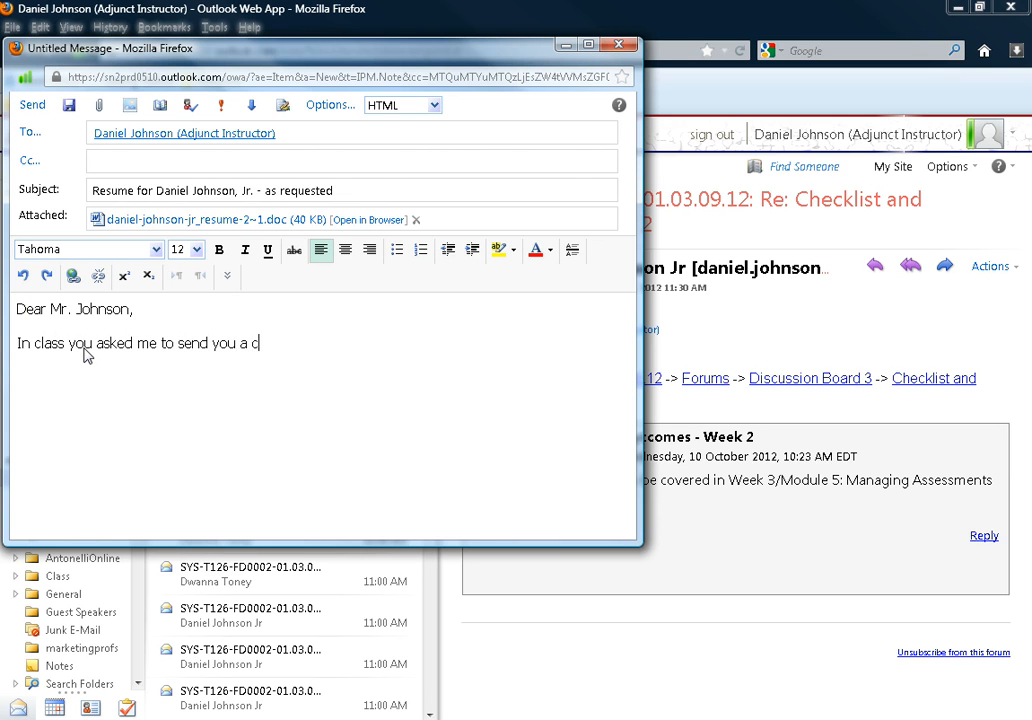
{"action": "type", "text": "opy of my resument"}
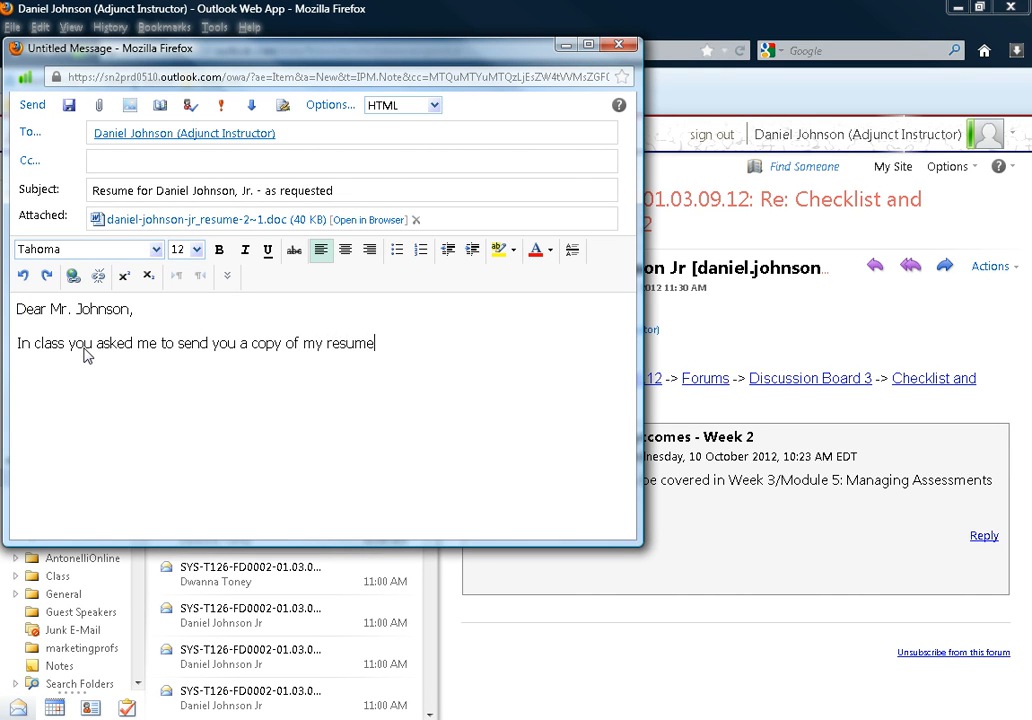
{"action": "key", "text": "BackSpace"}
{"action": "key", "text": "BackSpace"}
{"action": "type", "text": ". As reque"}
{"action": "key", "text": "BackSpace"}
{"action": "key", "text": "BackSpace"}
{"action": "type", "text": "uested, I am send it ot"}
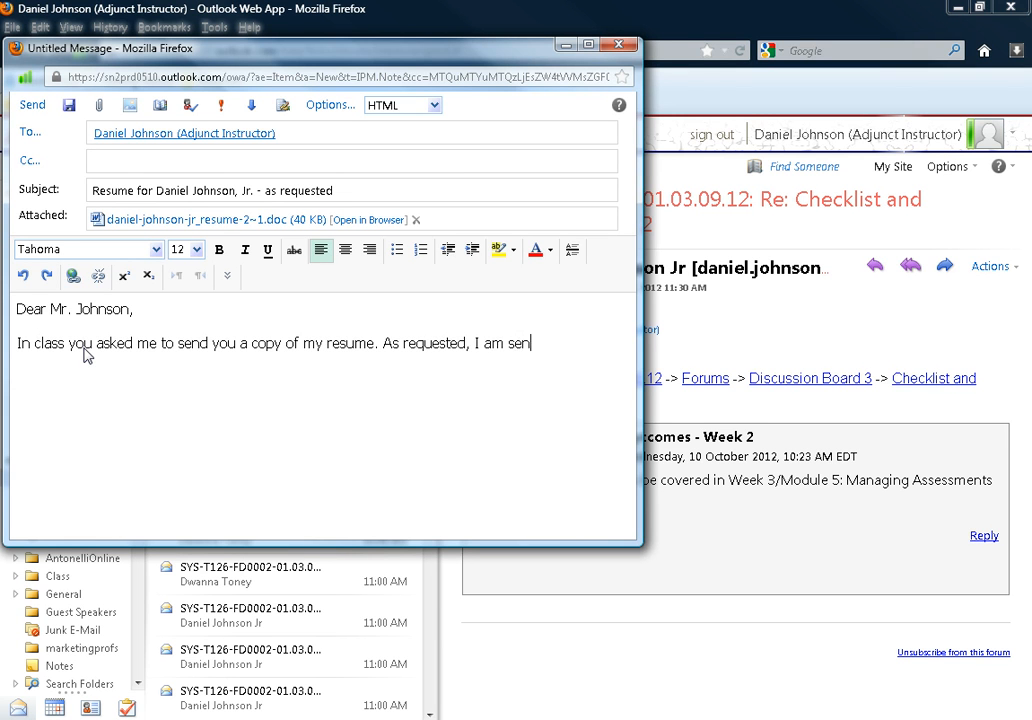
{"action": "key", "text": "BackSpace"}
{"action": "key", "text": "BackSpace"}
{"action": "type", "text": "to you now."}
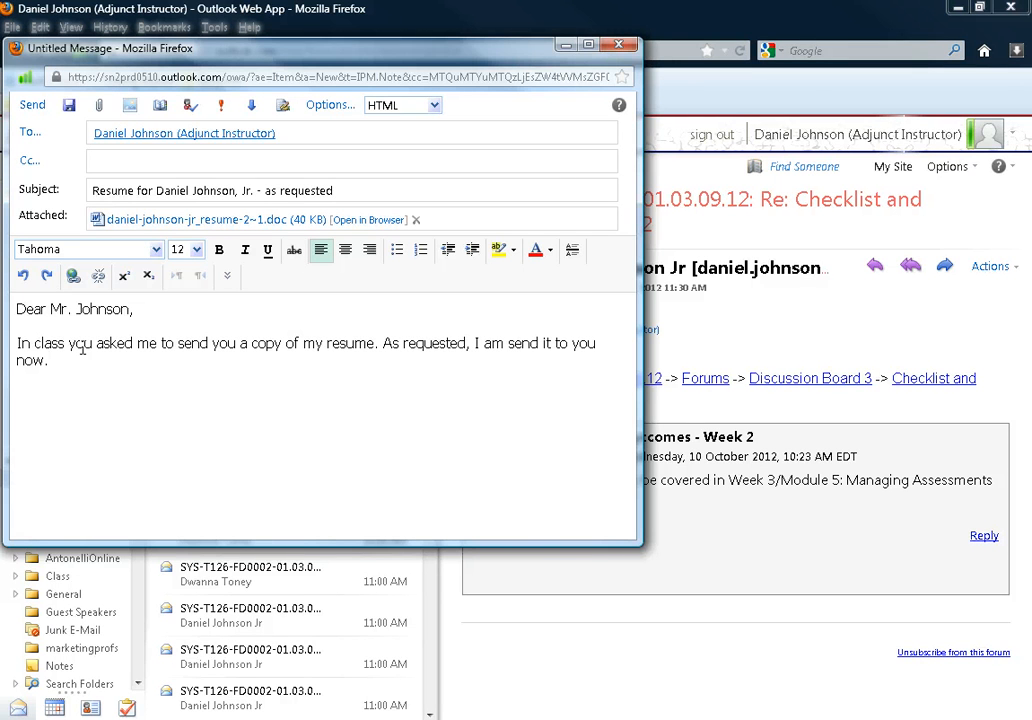
Step: Add 'Please contact me if you have any questions.', 'Make it a great day!', the sender's name and phone number
{"action": "key", "text": "Return"}
{"action": "type", "text": "Please contact me "}
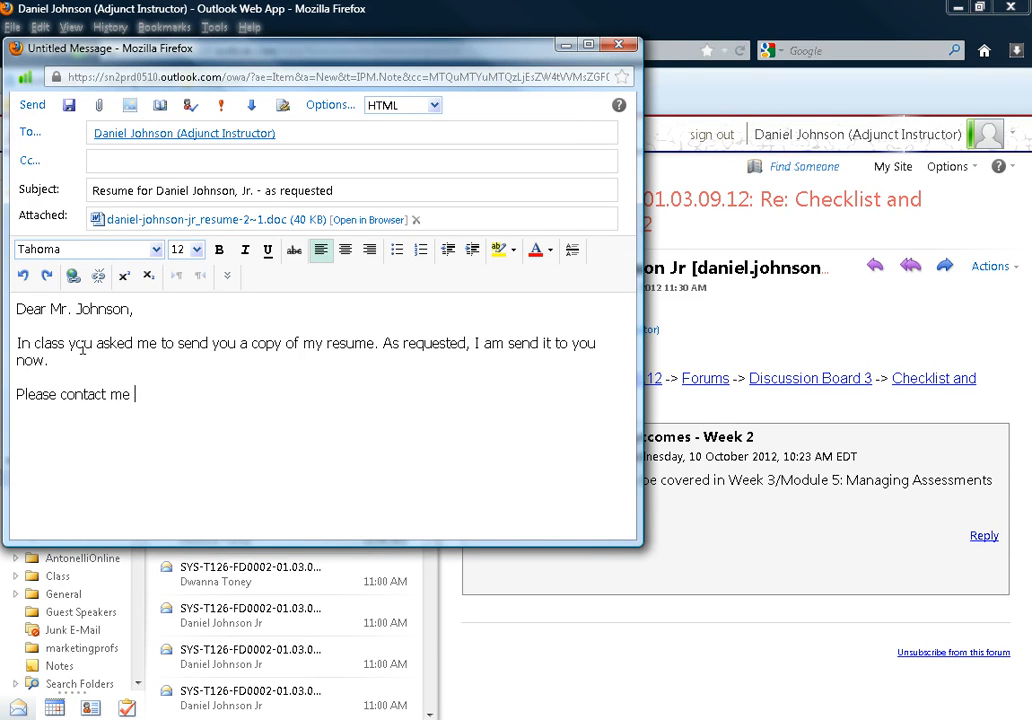
{"action": "type", "text": "if you have any "}
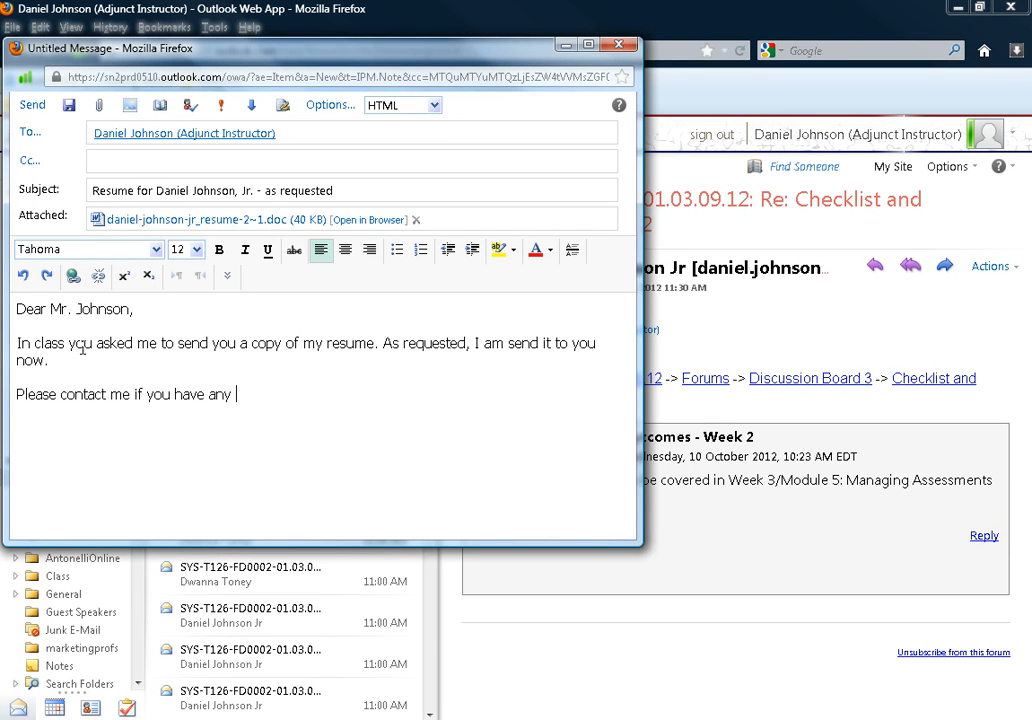
{"action": "type", "text": "questions."}
{"action": "key", "text": "Return"}
{"action": "key", "text": "Return"}
{"action": "type", "text": "Make it "}
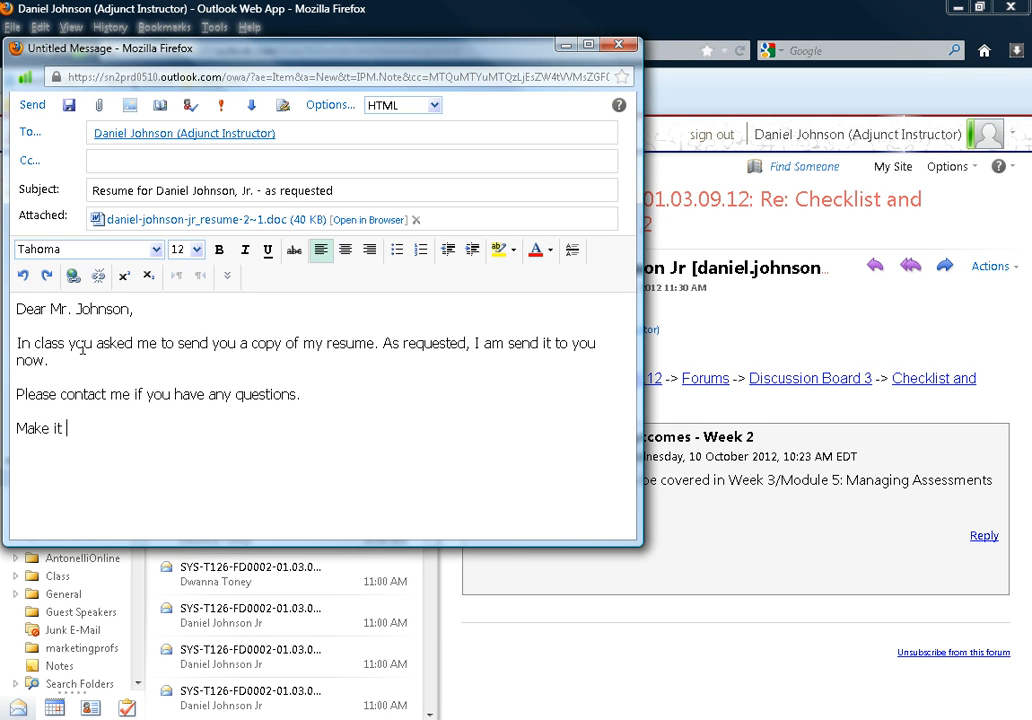
{"action": "type", "text": "a great day!"}
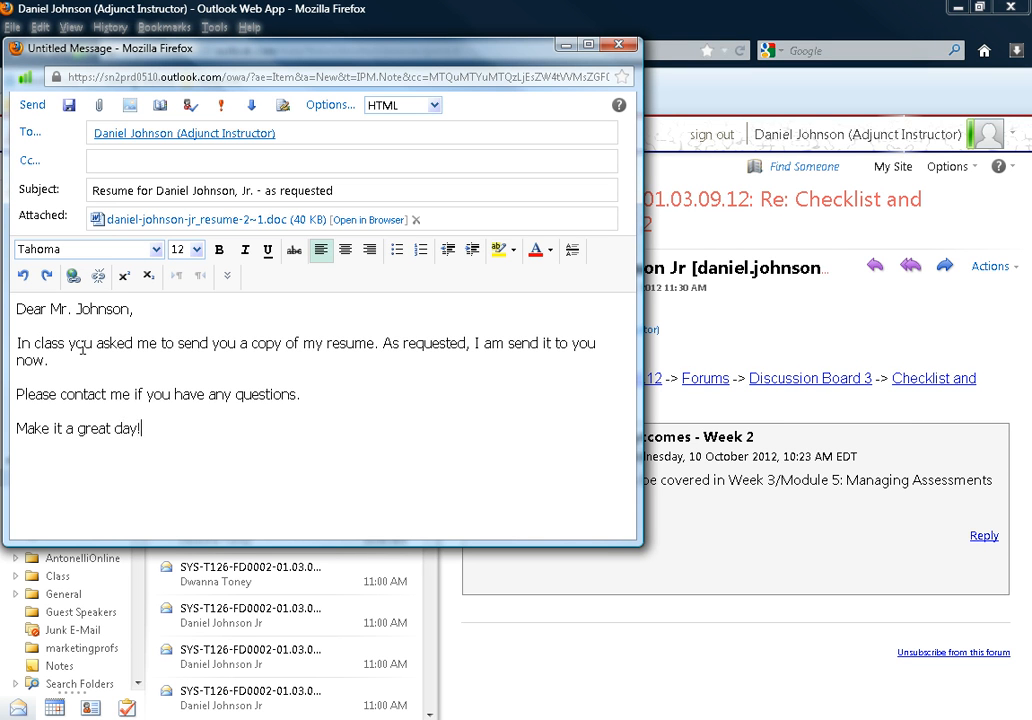
{"action": "key", "text": "Return"}
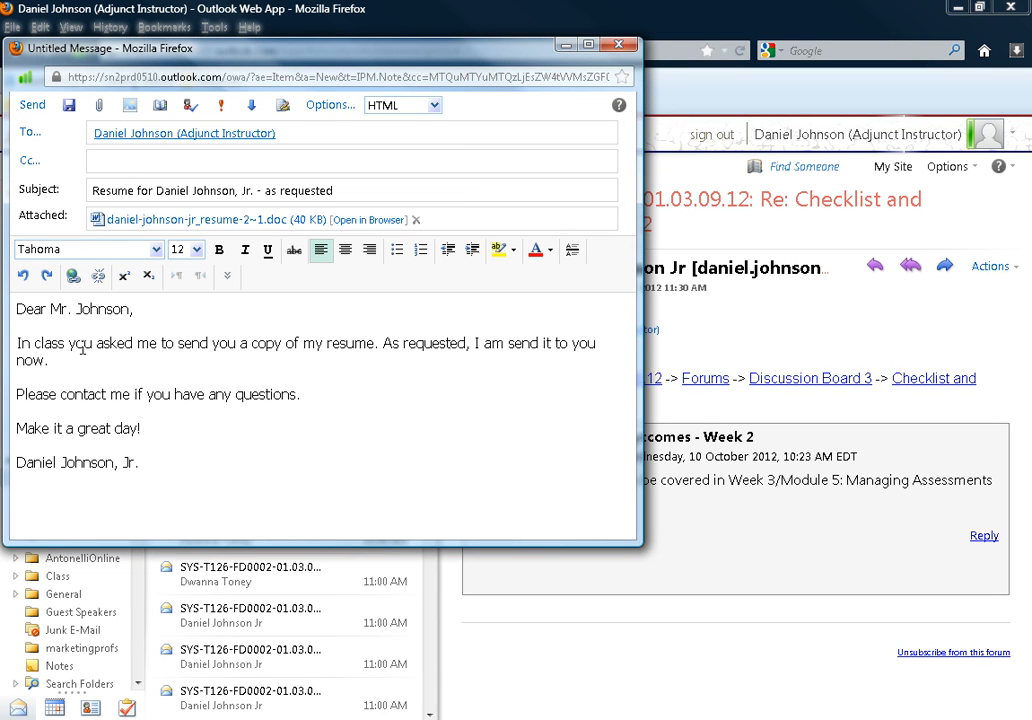
{"action": "type", "text": "513-555-1212"}
{"action": "key", "text": "Return"}
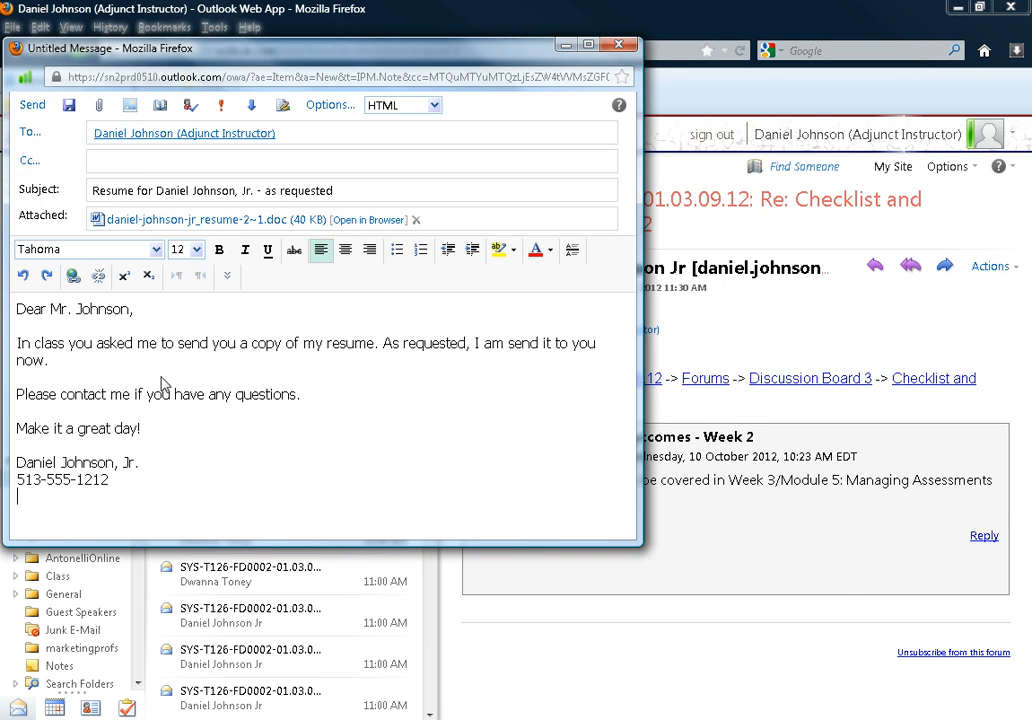
Step: Review the résumé paragraph and subject line, then send the message
{"action": "left_click_drag", "start_coordinate": [68, 367], "coordinate": [20, 344]}
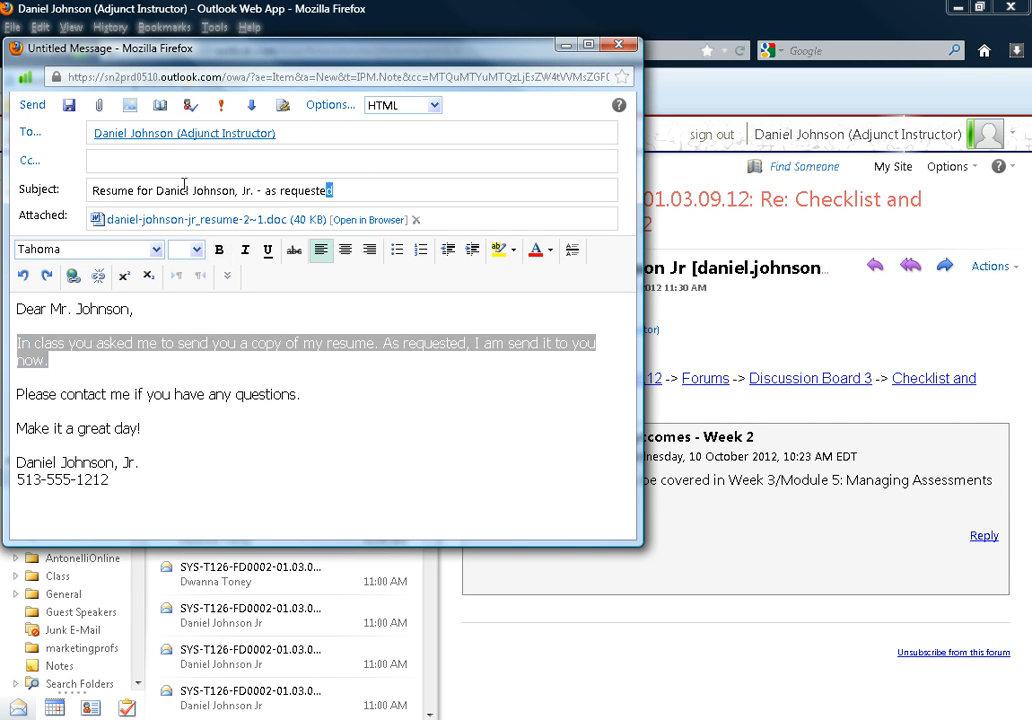
{"action": "left_click_drag", "start_coordinate": [366, 189], "coordinate": [77, 150]}
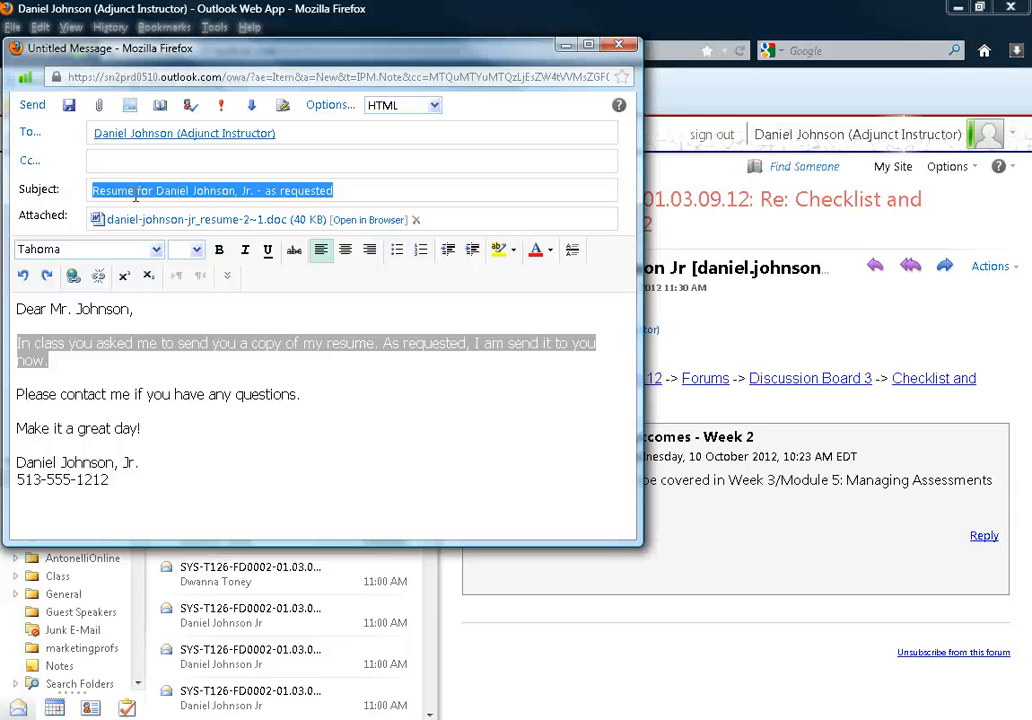
{"action": "left_click", "coordinate": [32, 105]}
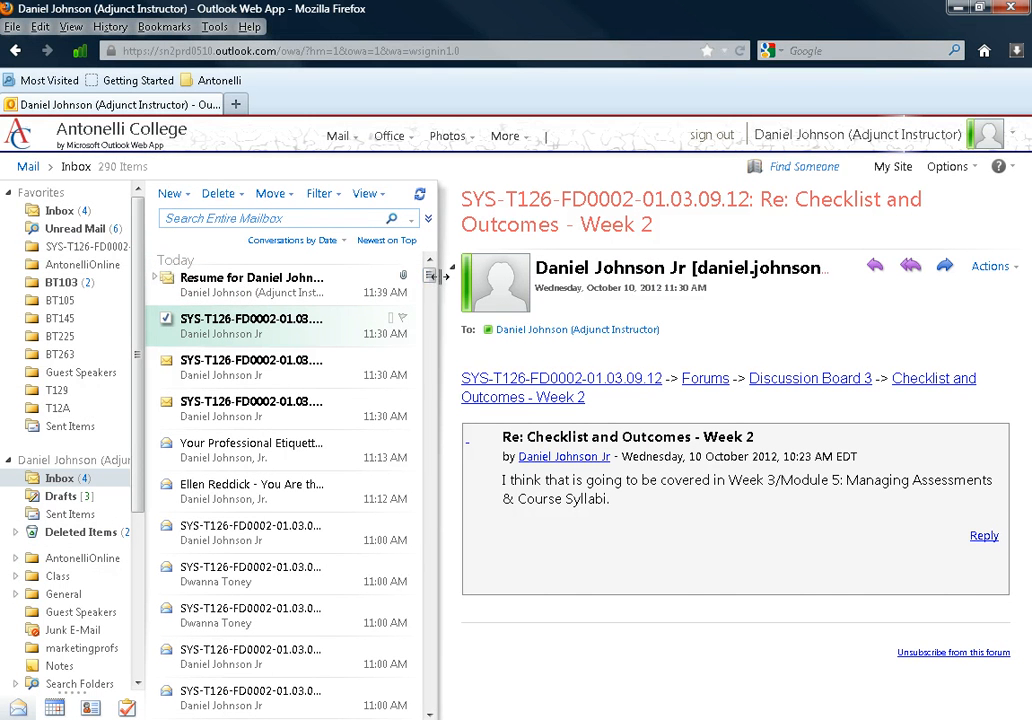
Step: Open the received Resume message, then switch to the Jazzmania Productions website
{"action": "left_click_drag", "start_coordinate": [443, 276], "coordinate": [514, 276]}
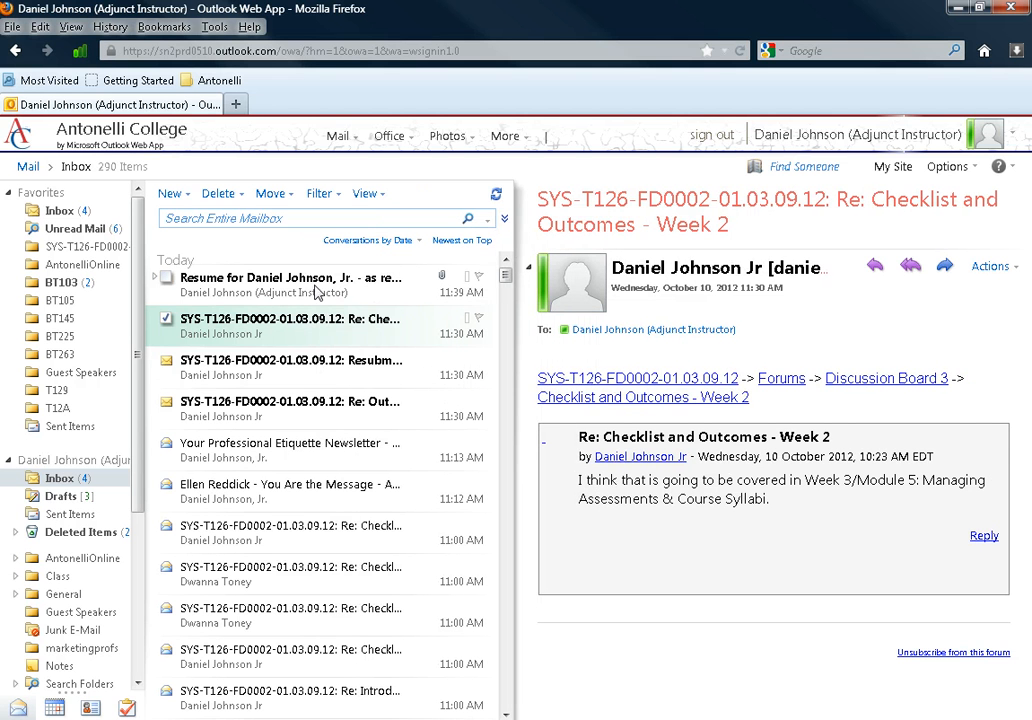
{"action": "left_click", "coordinate": [236, 285]}
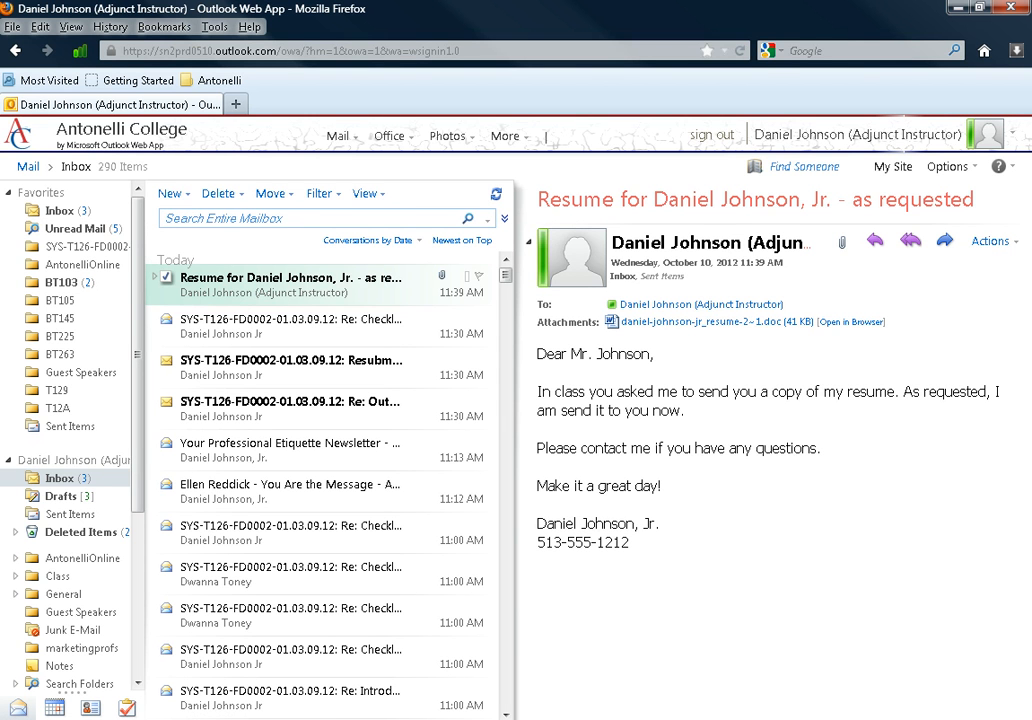
{"action": "key", "text": "alt+Tab"}
{"action": "left_click", "coordinate": [250, 12]}
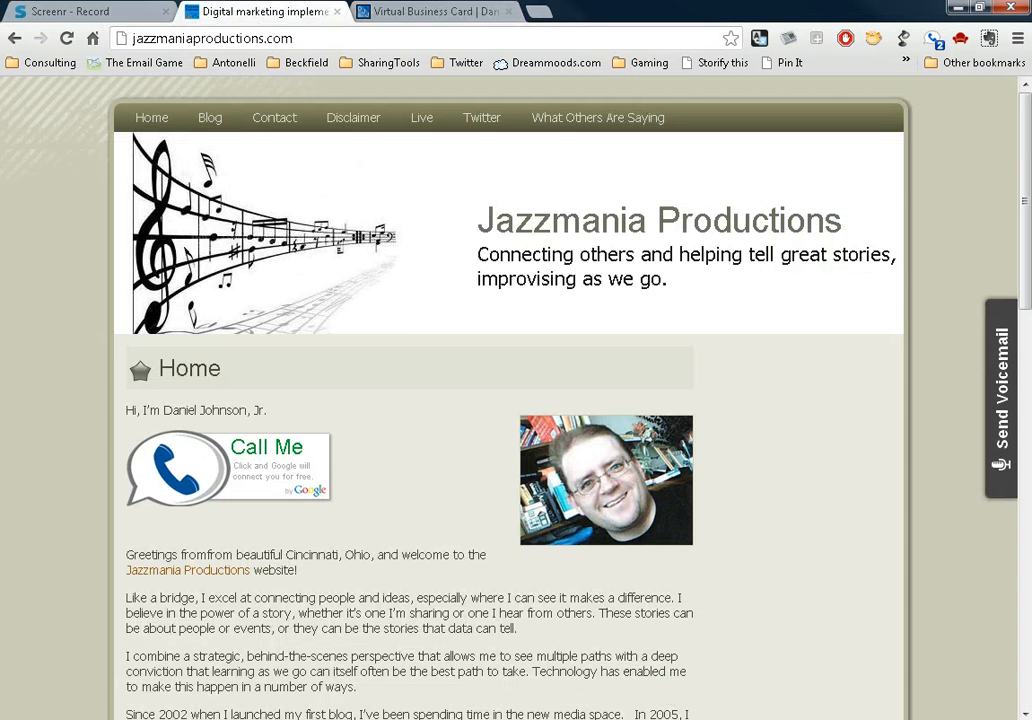